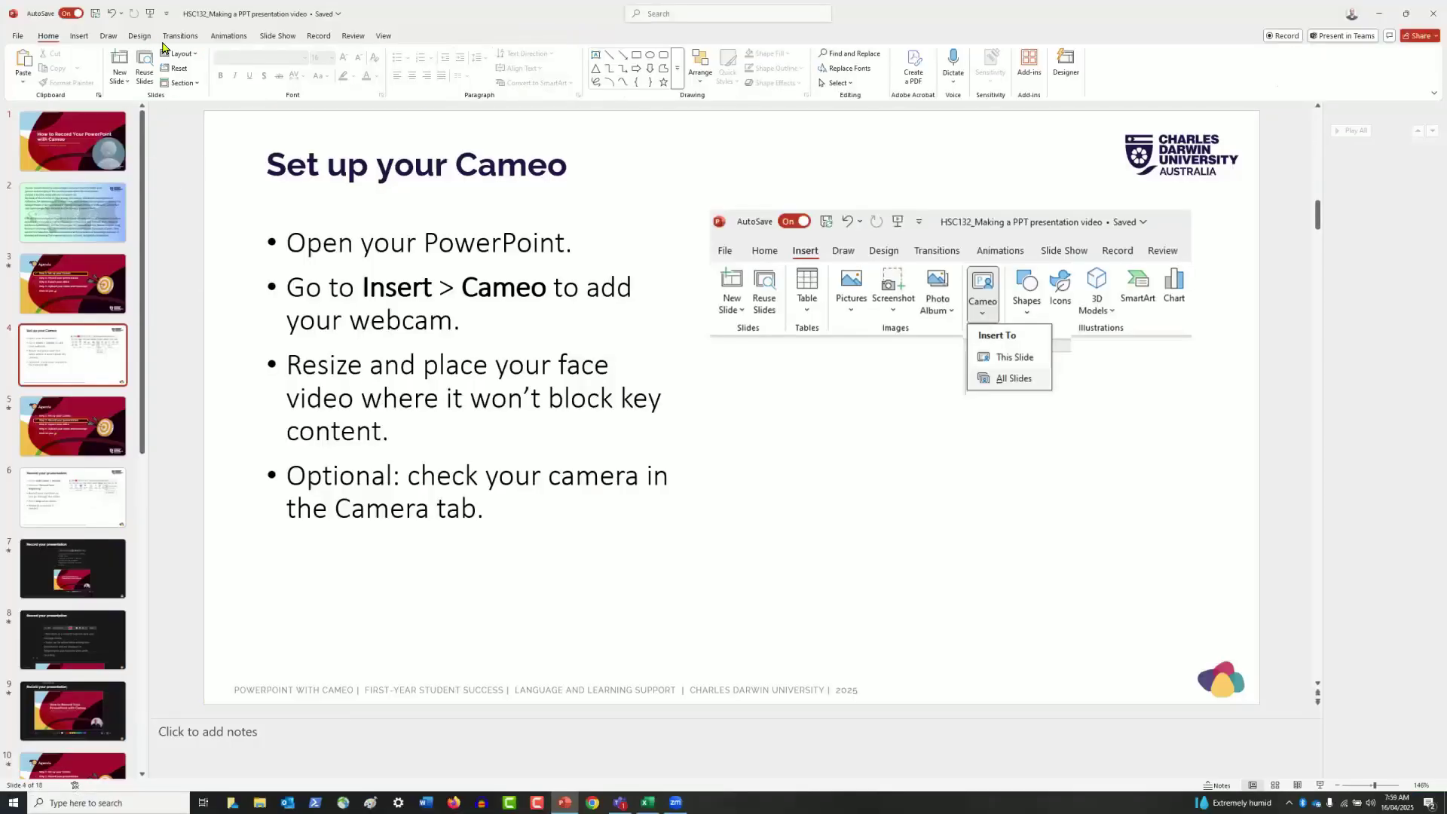
# Insert a live Cameo on slide 4, enlarge it at the right, and apply the hexagon camera style.
pyautogui.click(80, 37)
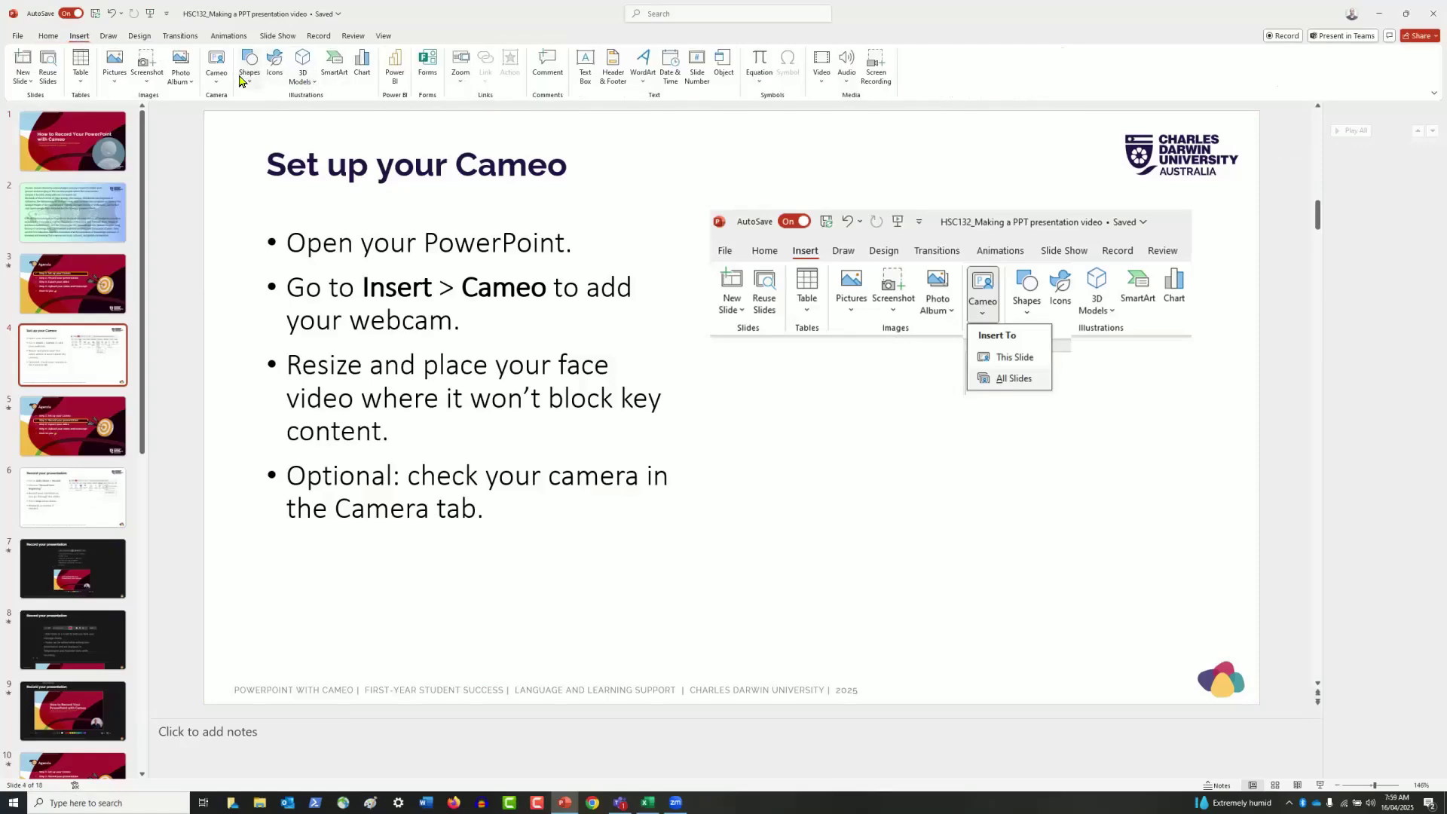
pyautogui.click(213, 64)
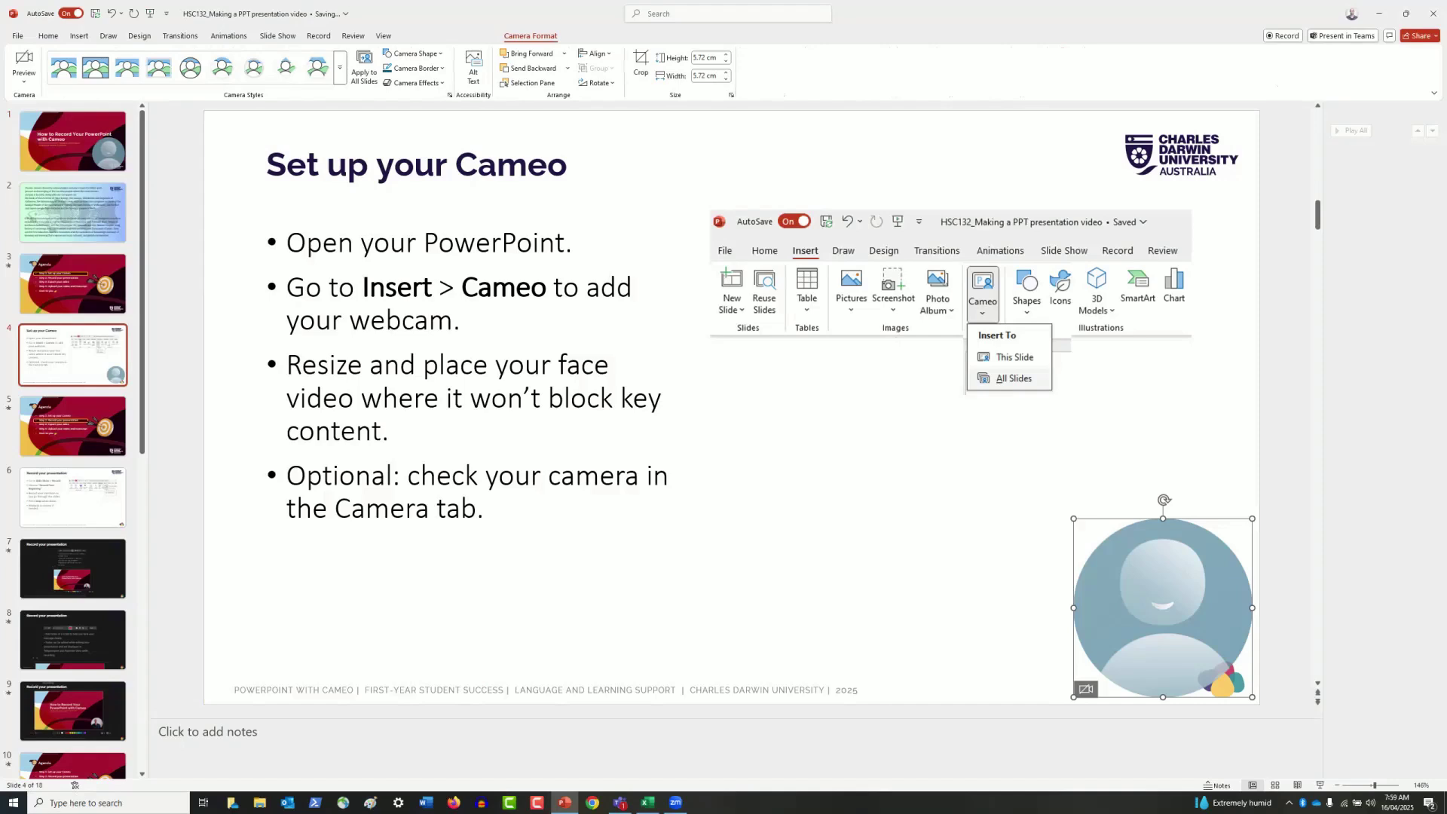
pyautogui.moveTo(1163, 607)
pyautogui.mouseDown()
pyautogui.moveTo(1129, 592)
pyautogui.moveTo(1150, 605)
pyautogui.mouseUp()
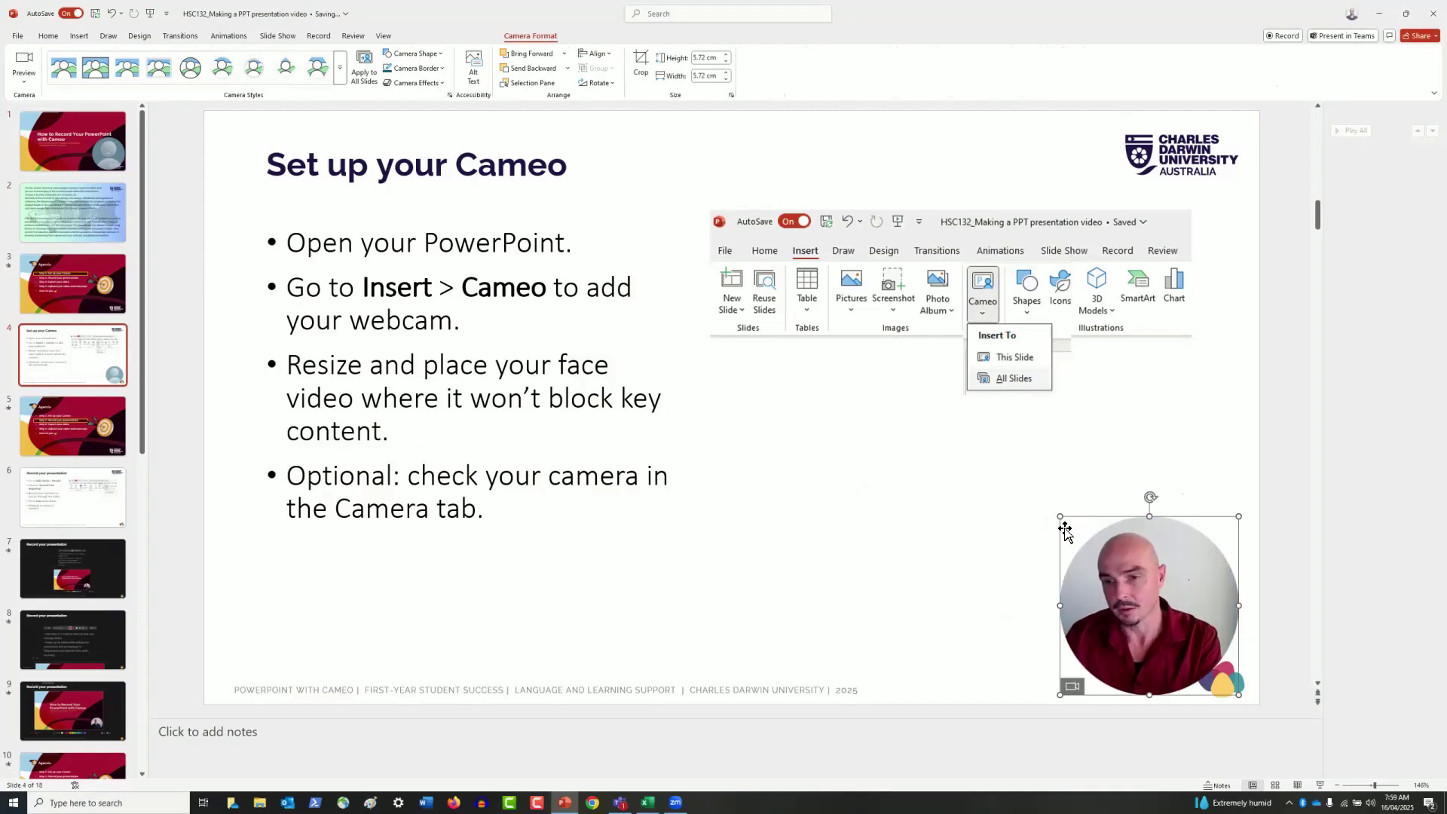
pyautogui.moveTo(1060, 517)
pyautogui.mouseDown()
pyautogui.moveTo(946, 402)
pyautogui.moveTo(970, 426)
pyautogui.mouseUp()
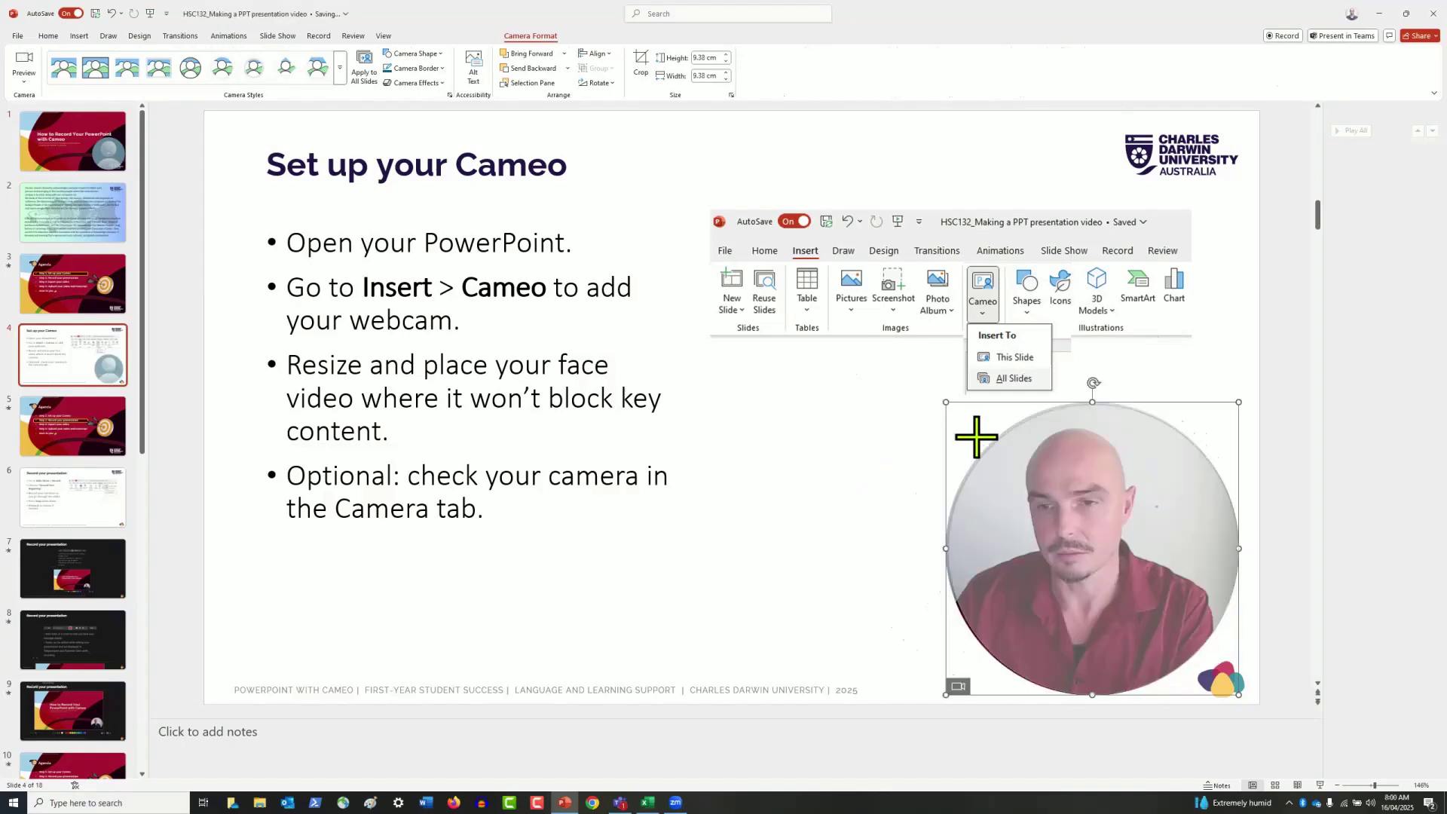
pyautogui.moveTo(1104, 560); pyautogui.dragTo(1079, 546)
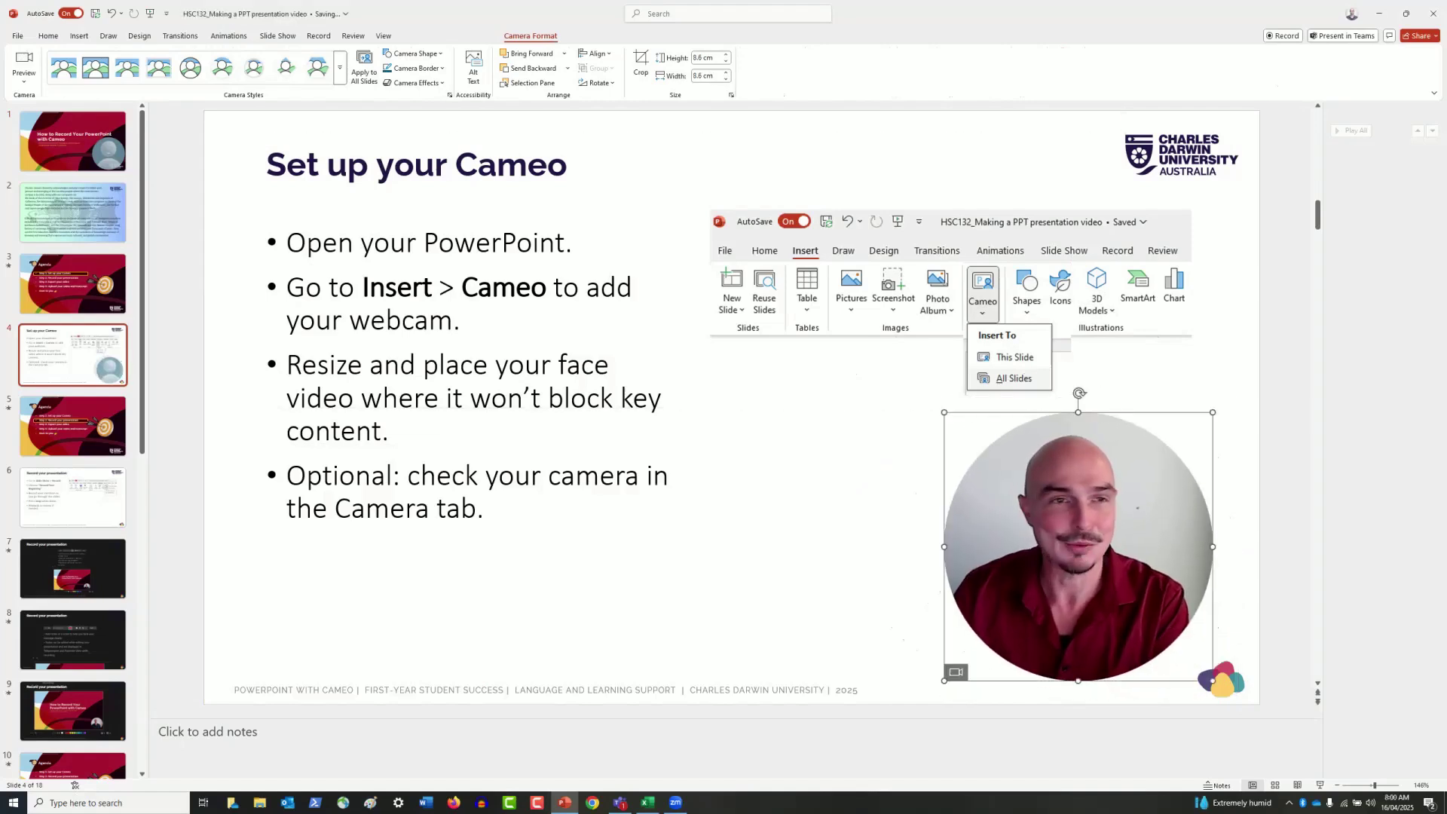
pyautogui.click(318, 67)
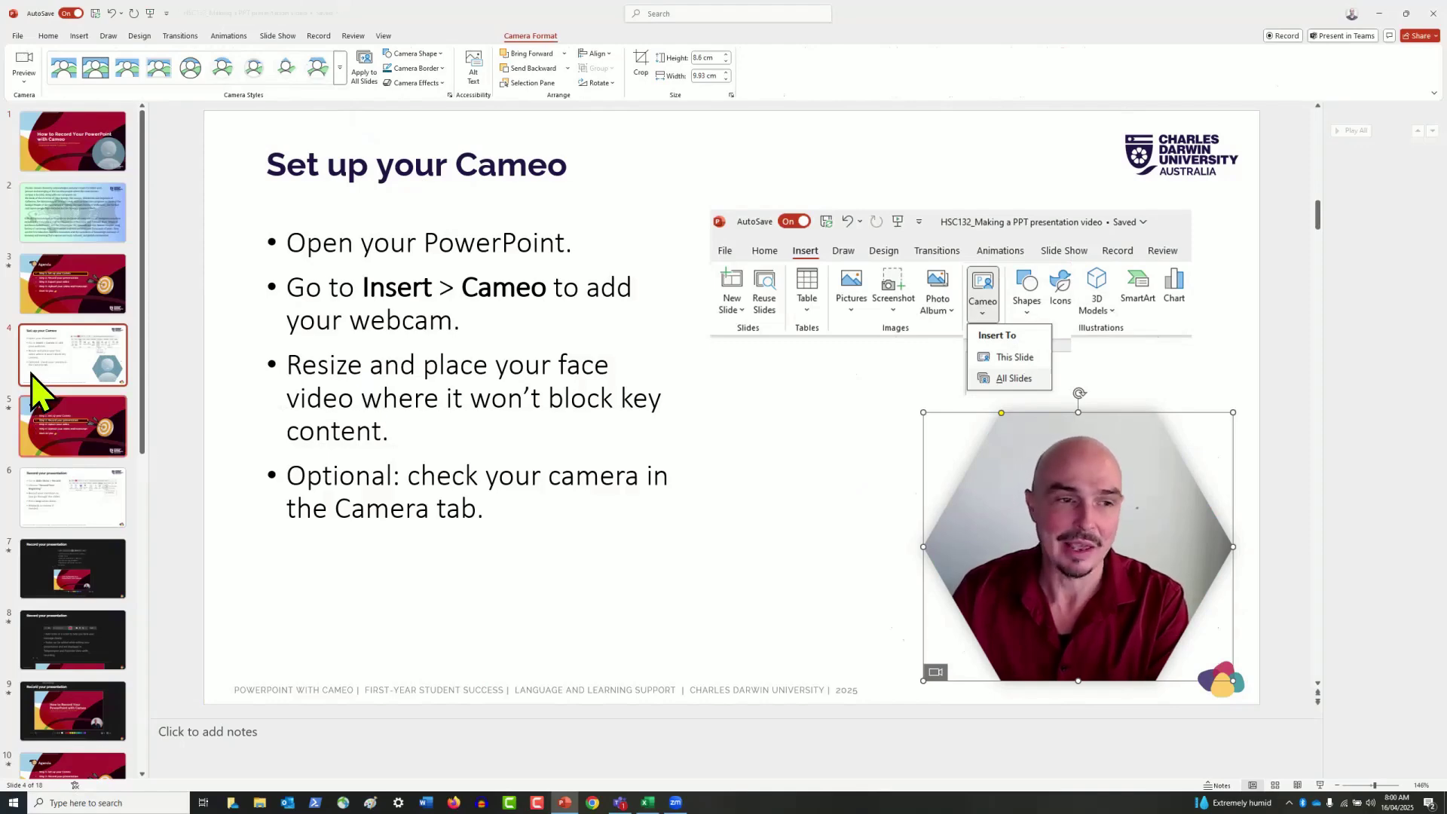
pyautogui.click(82, 433)
# Apply the hexagon cameo from slide 4 to all slides.
pyautogui.click(84, 503)
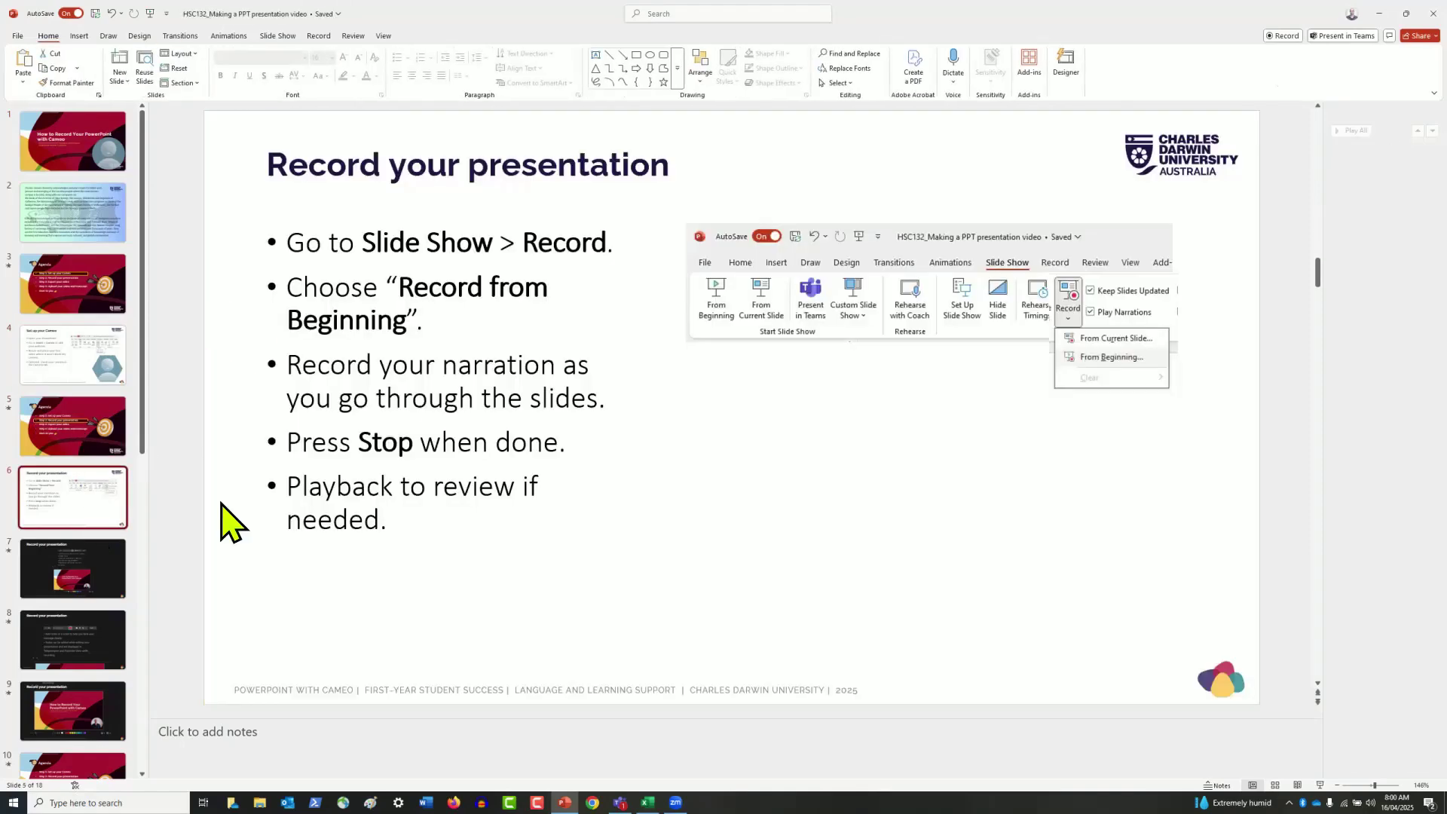
pyautogui.click(78, 369)
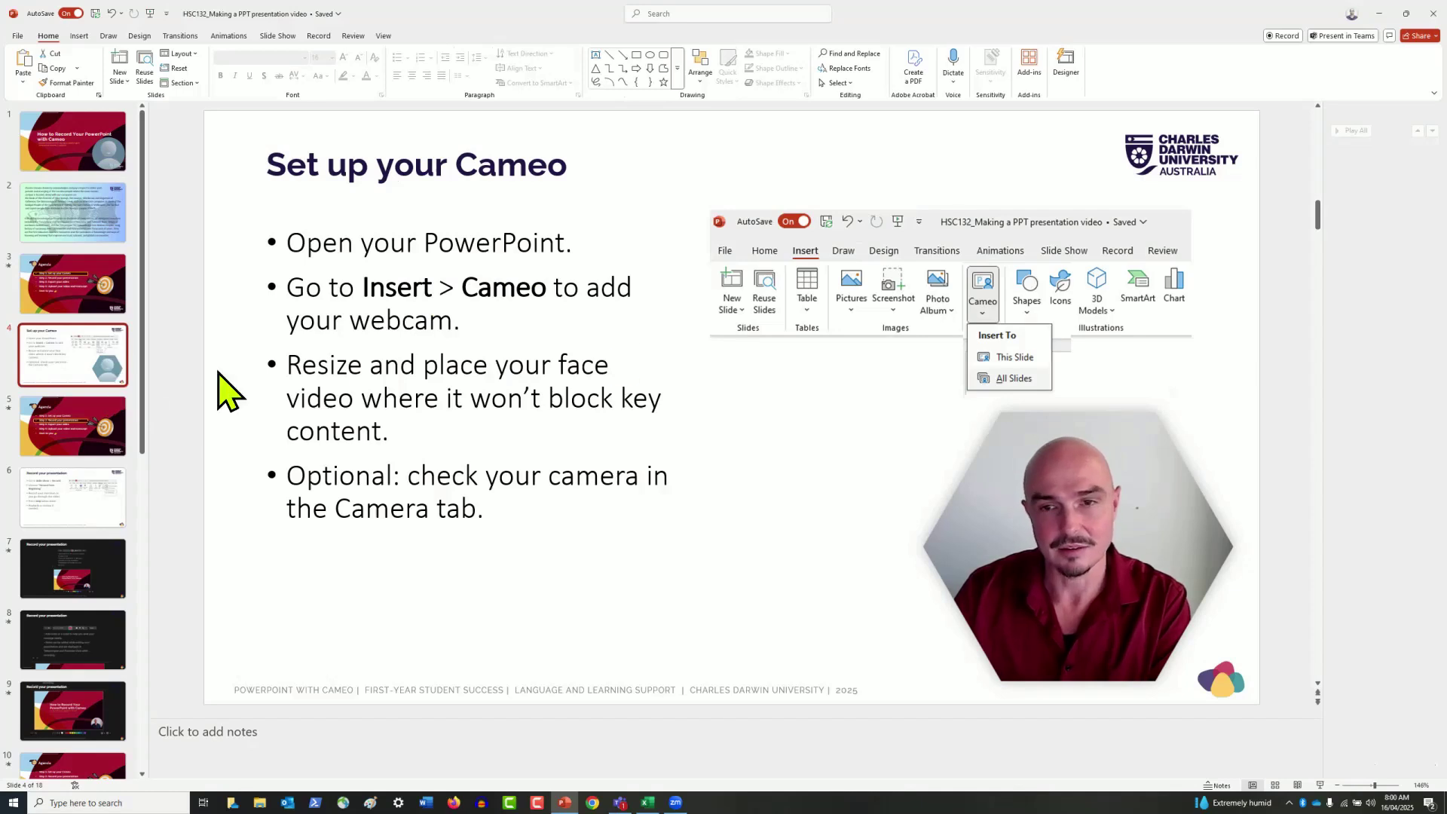
pyautogui.rightClick(995, 538)
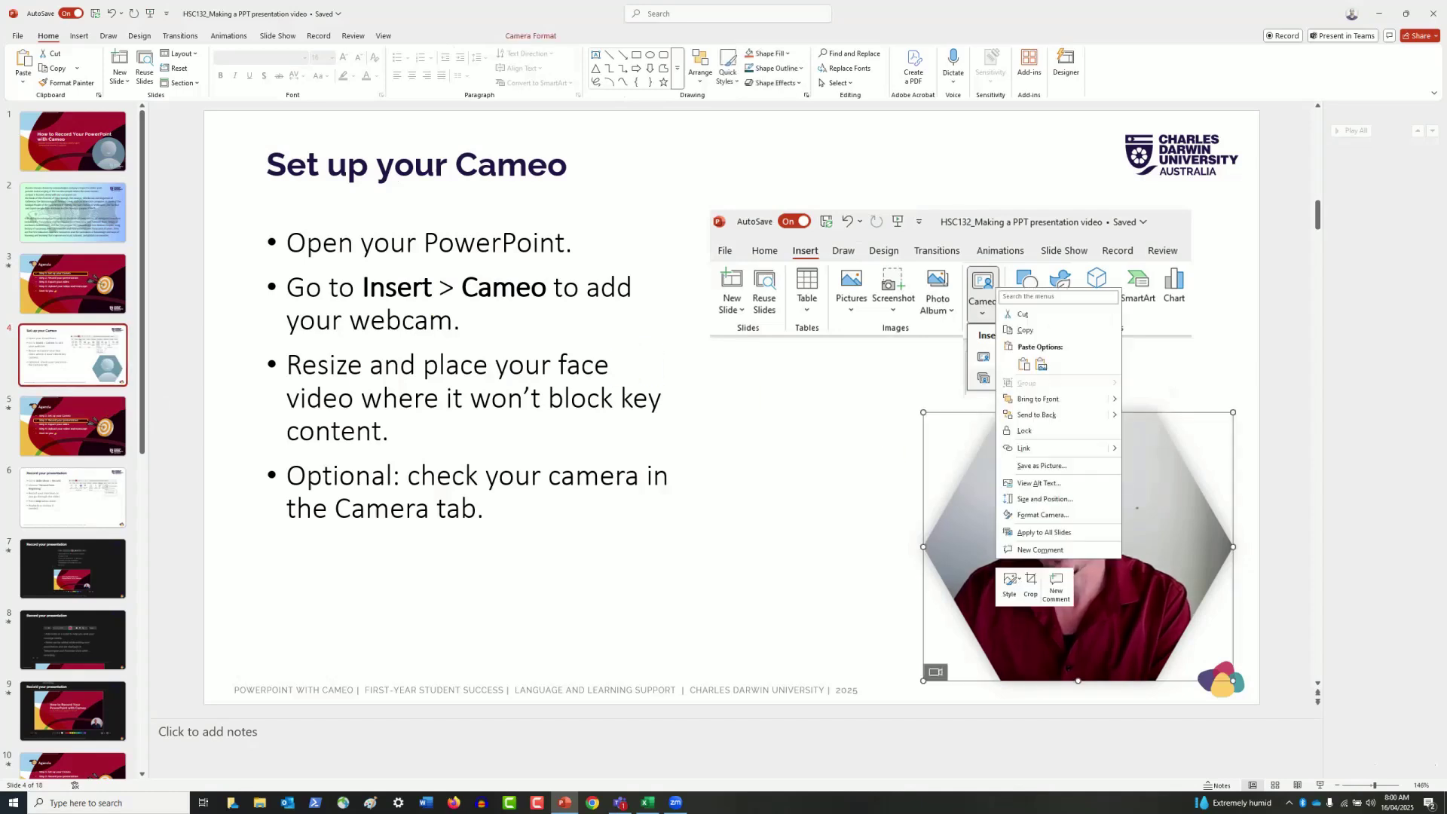
pyautogui.click(1040, 533)
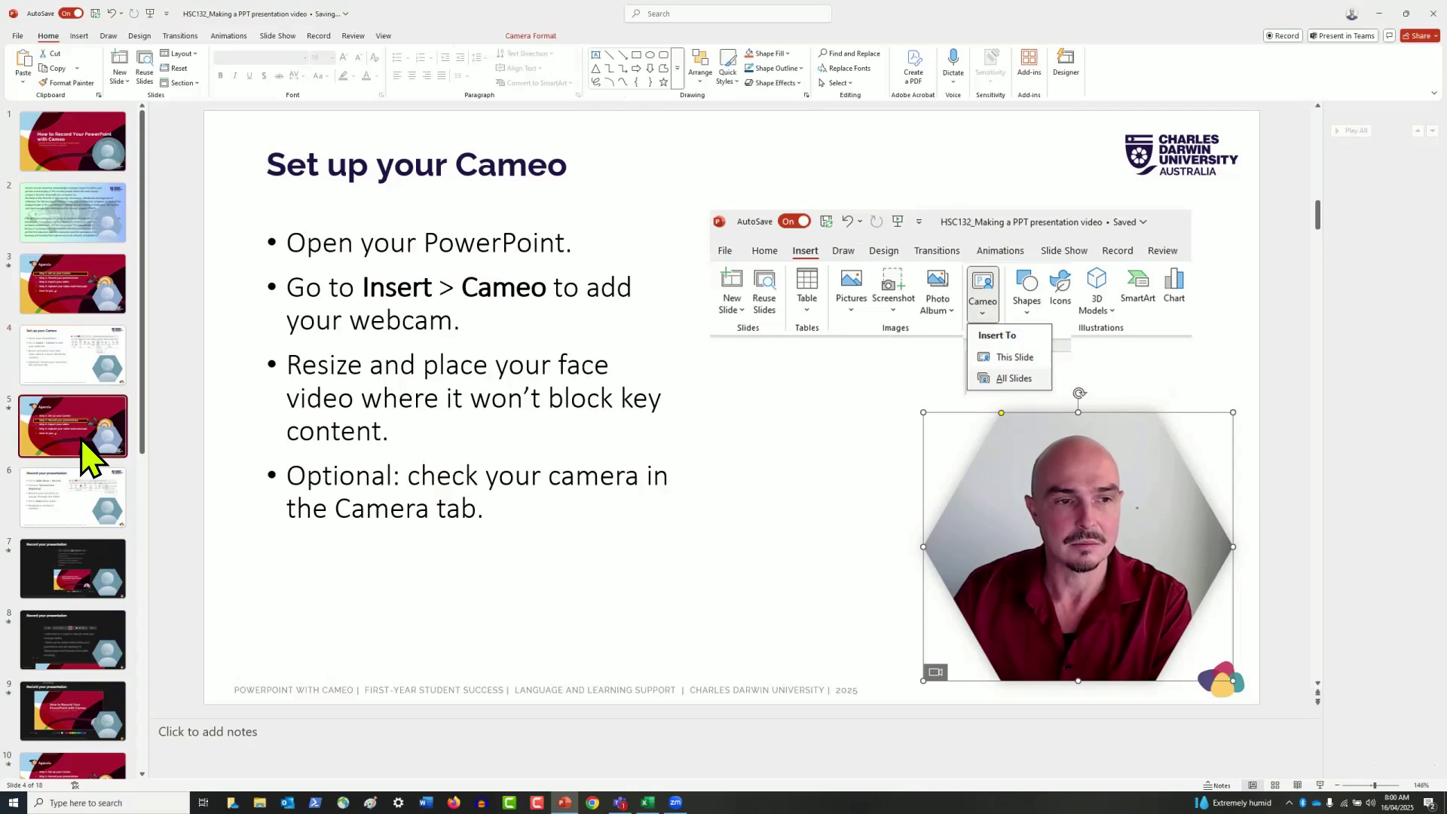
# Delete the cameo from Agenda slides 5 and 3.
pyautogui.click(89, 456)
pyautogui.click(919, 547)
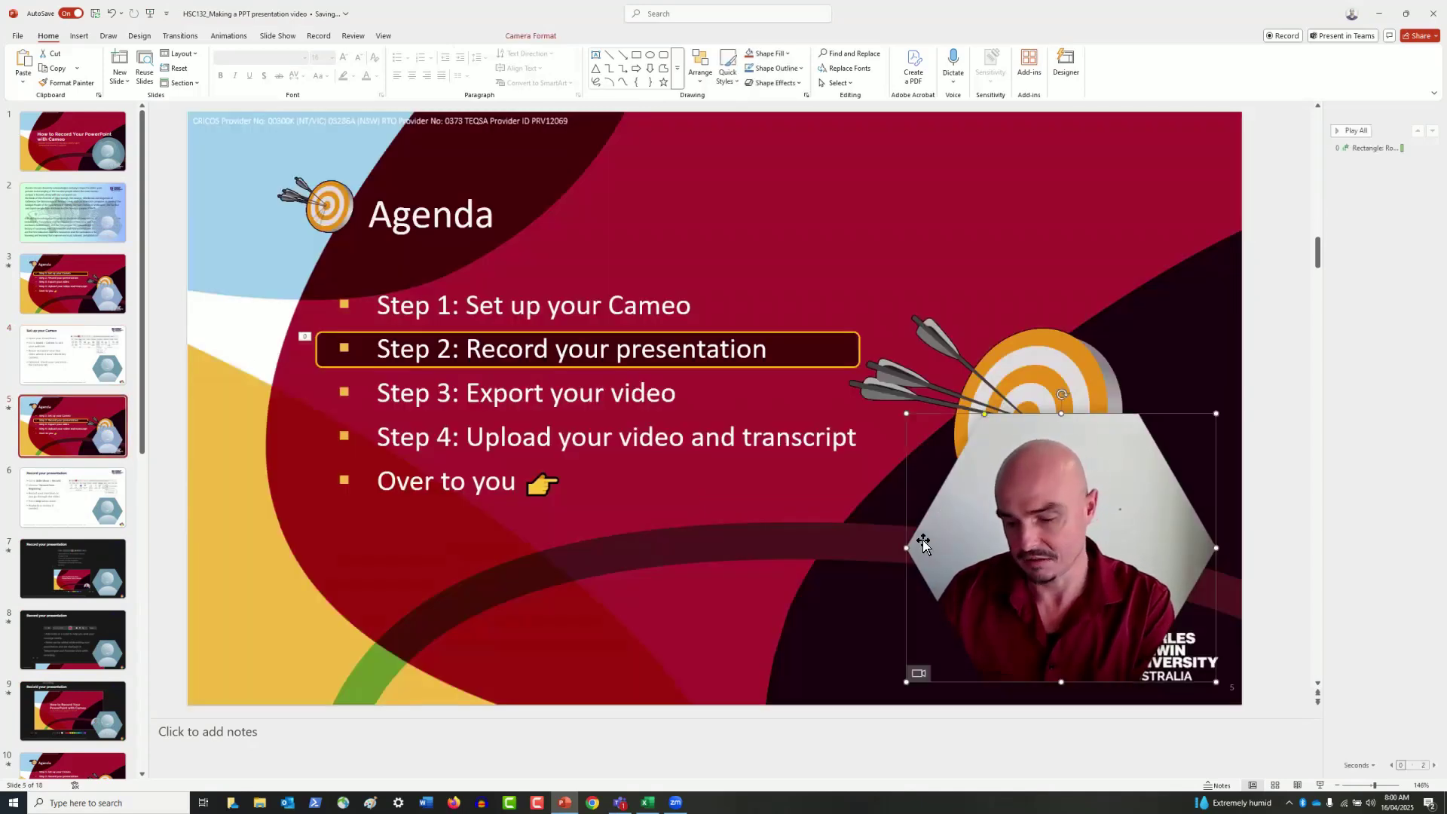
pyautogui.press('Delete')
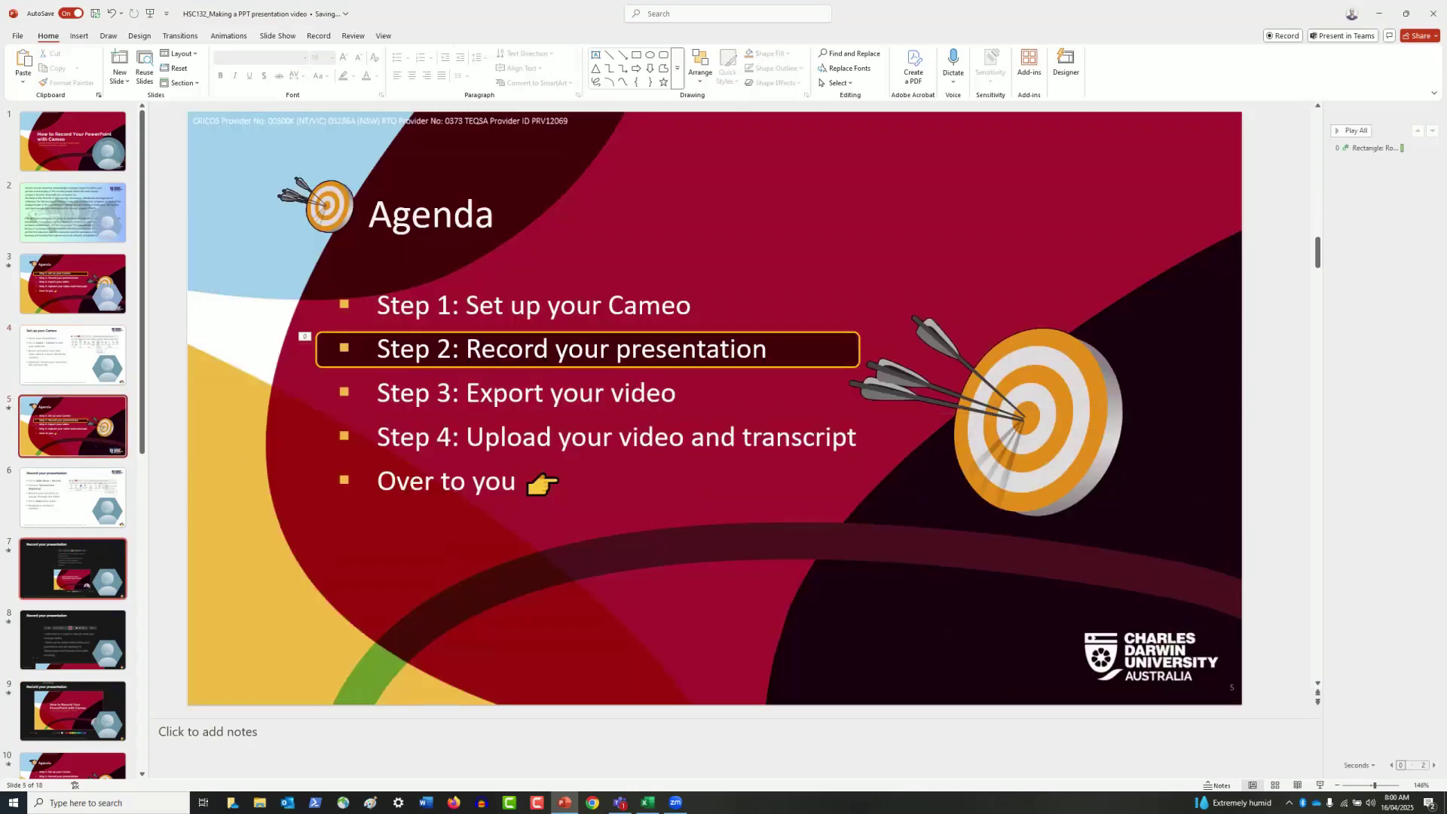
pyautogui.click(105, 301)
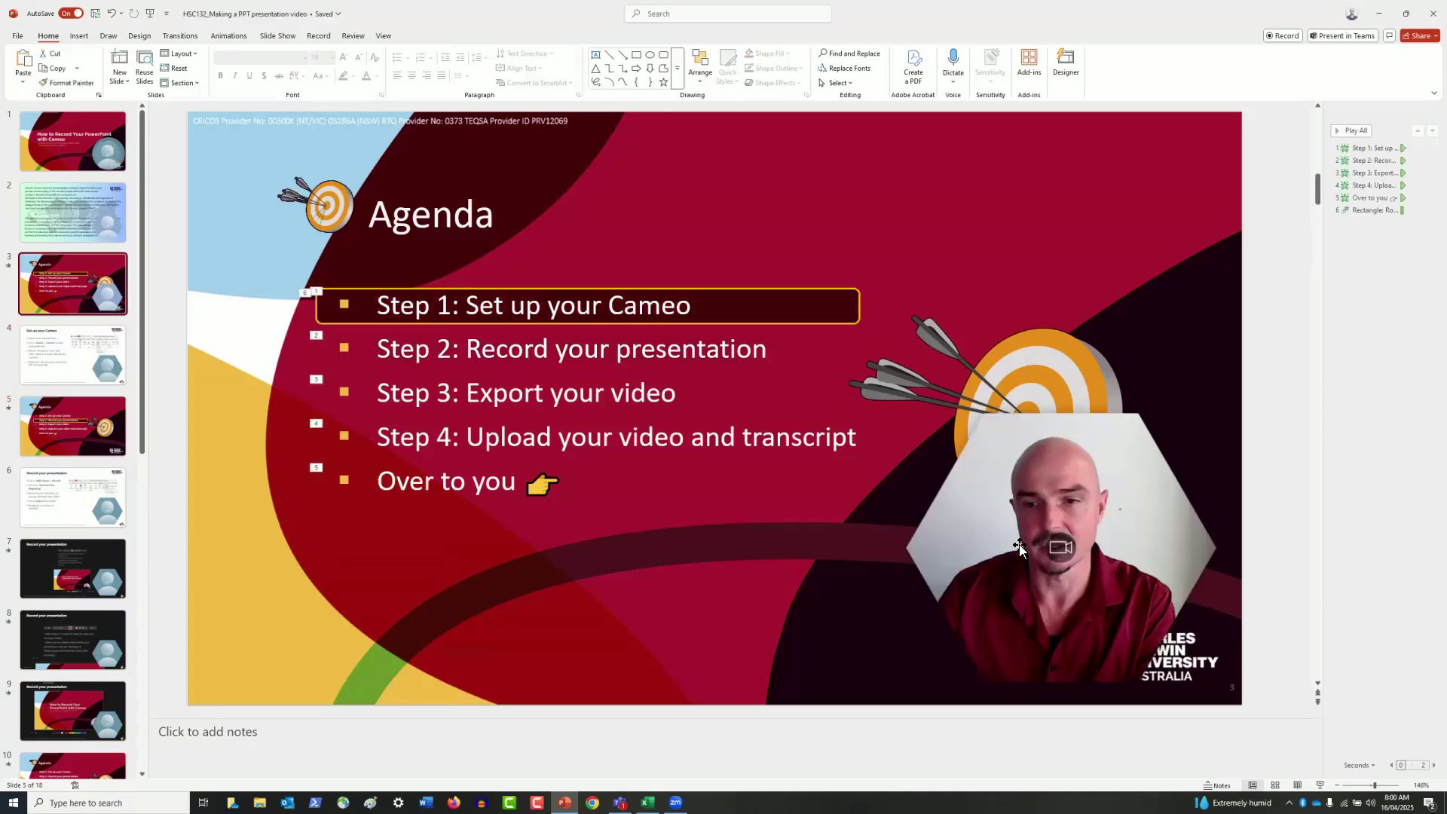
pyautogui.press('Delete')
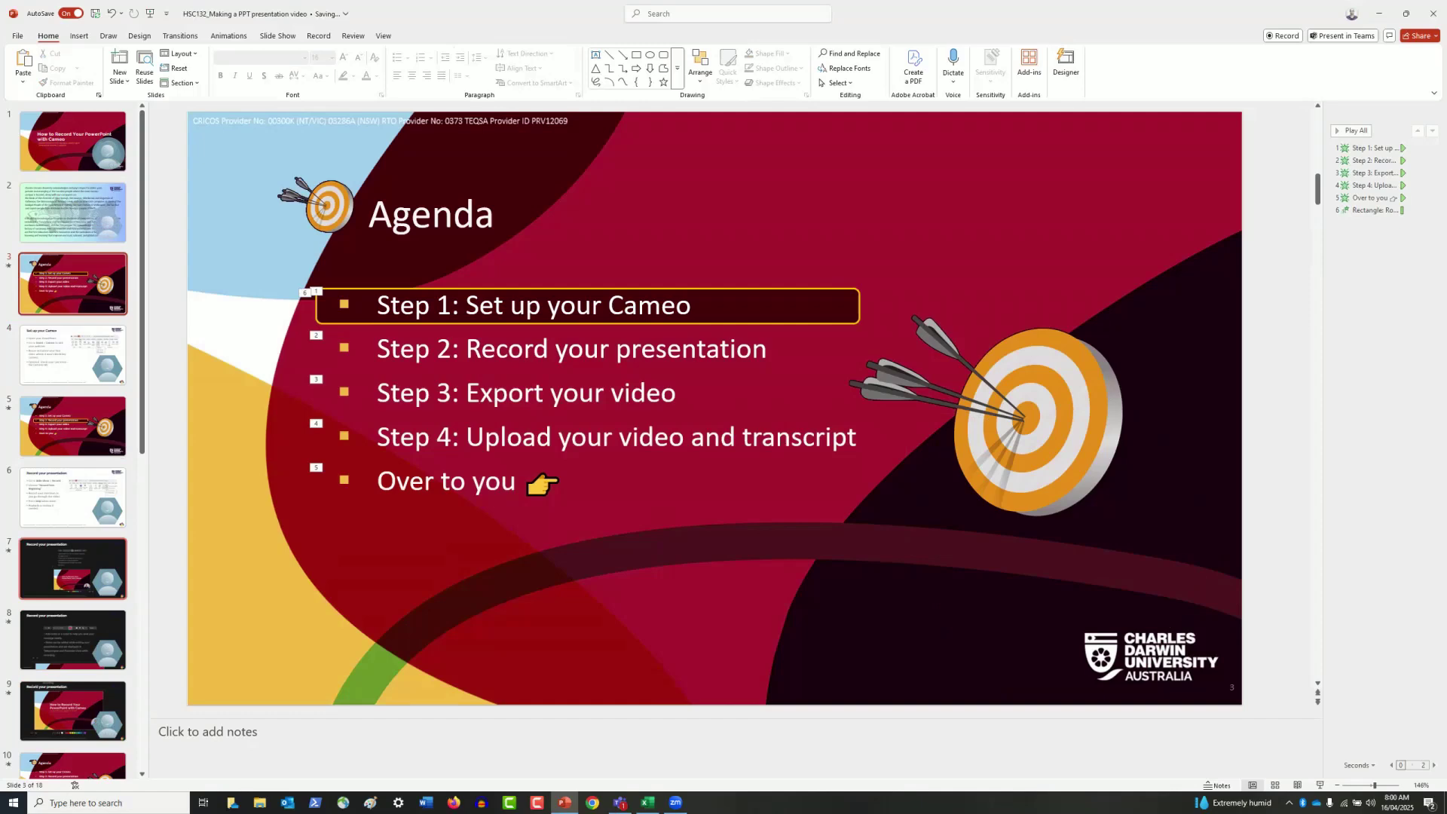
pyautogui.scroll(-3, 96, 394)
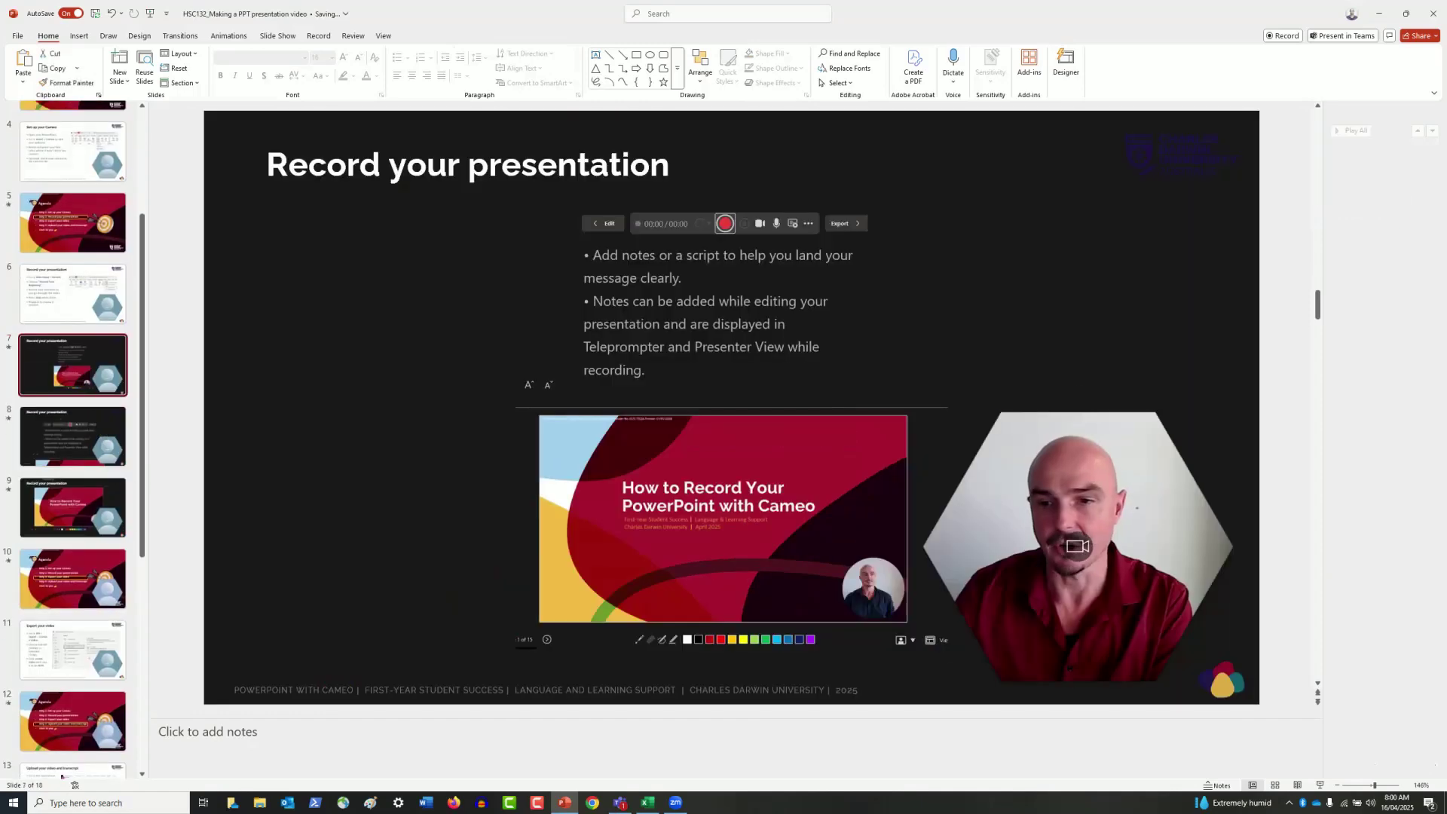
# Delete the cameo from slides 7, 8 and 9.
pyautogui.click(1078, 543)
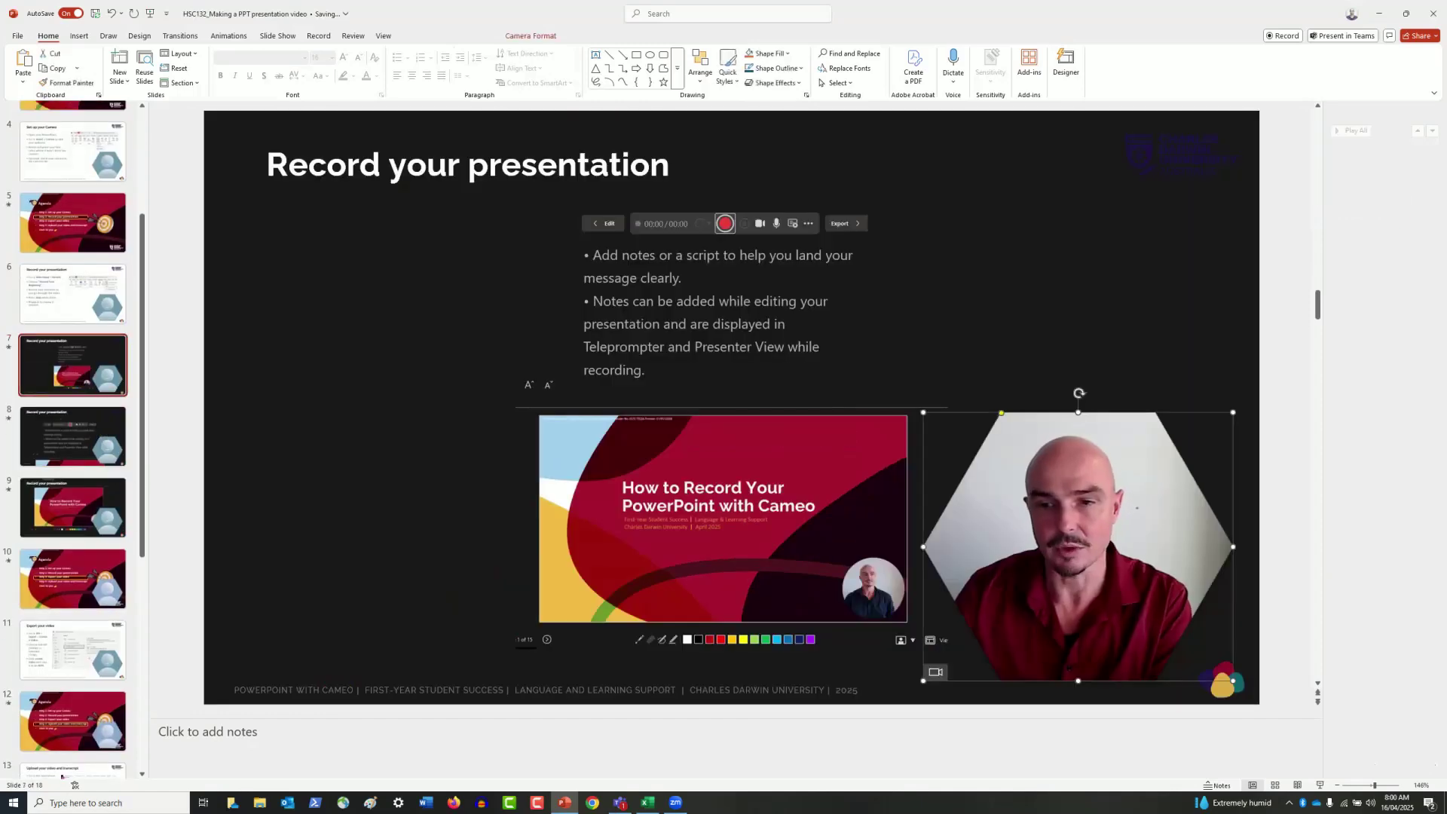
pyautogui.press('Delete')
pyautogui.click(102, 442)
pyautogui.click(930, 672)
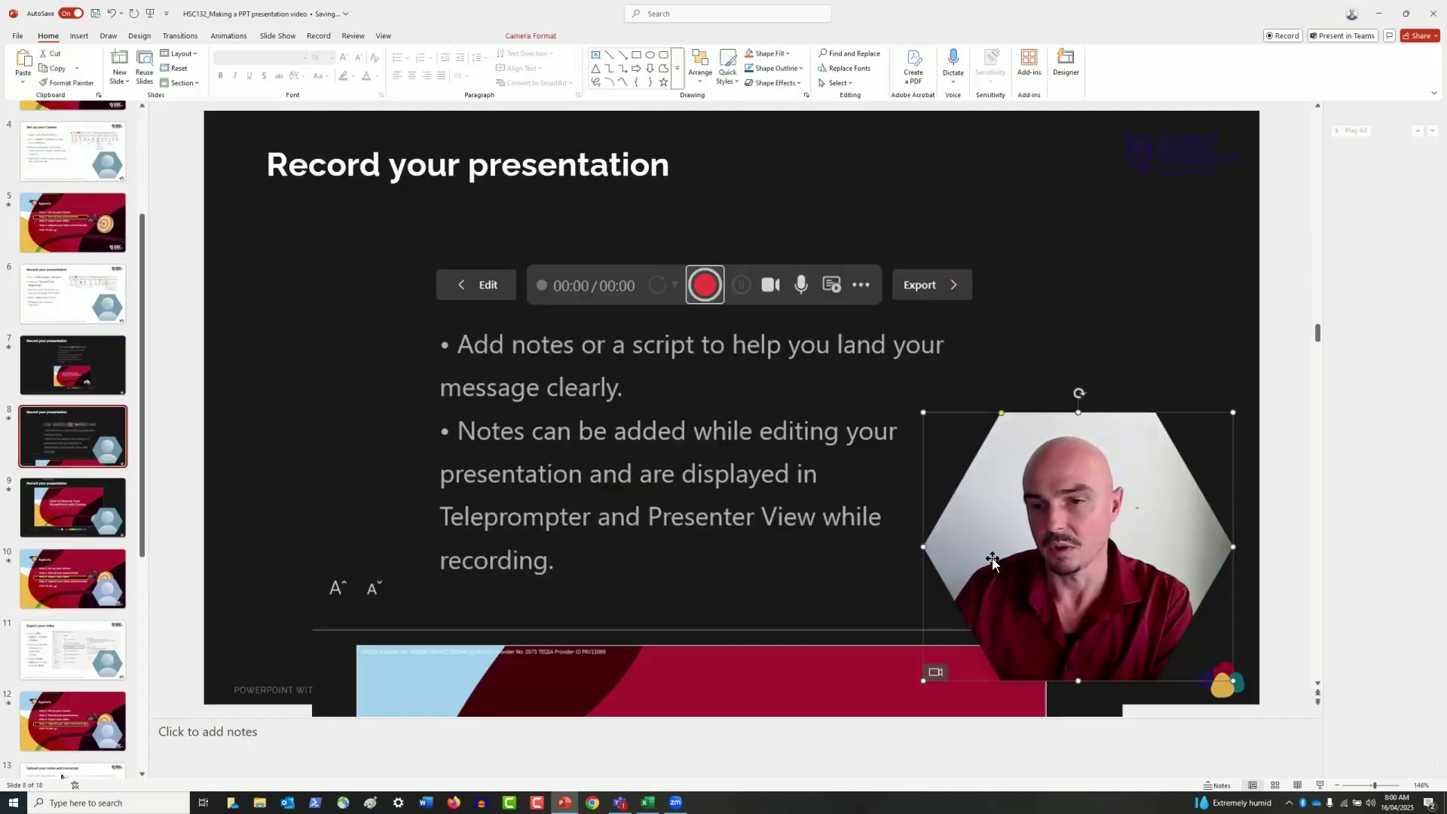
pyautogui.press('Delete')
pyautogui.click(73, 528)
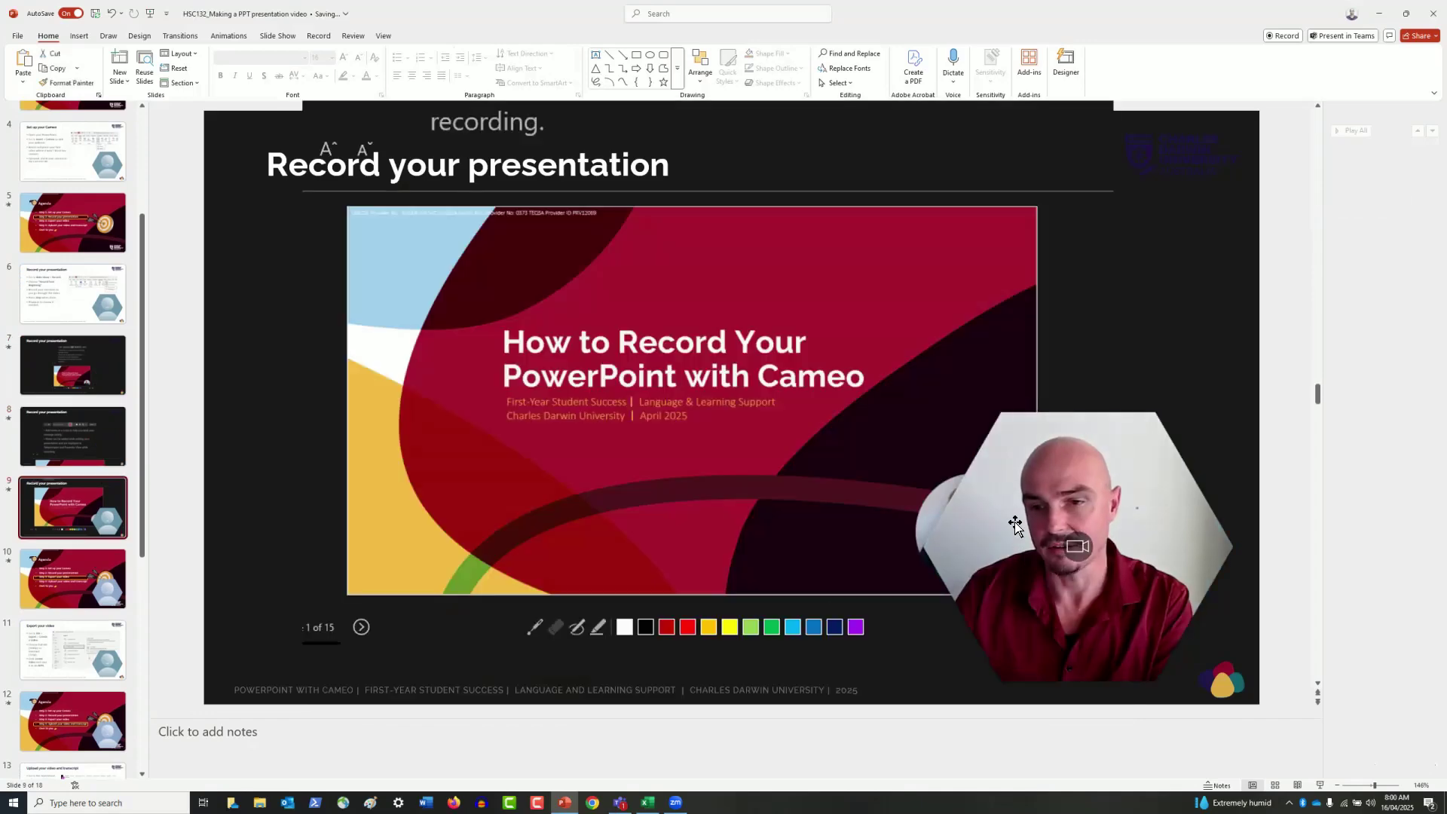
pyautogui.click(934, 420)
pyautogui.moveTo(925, 413); pyautogui.dragTo(576, 112)
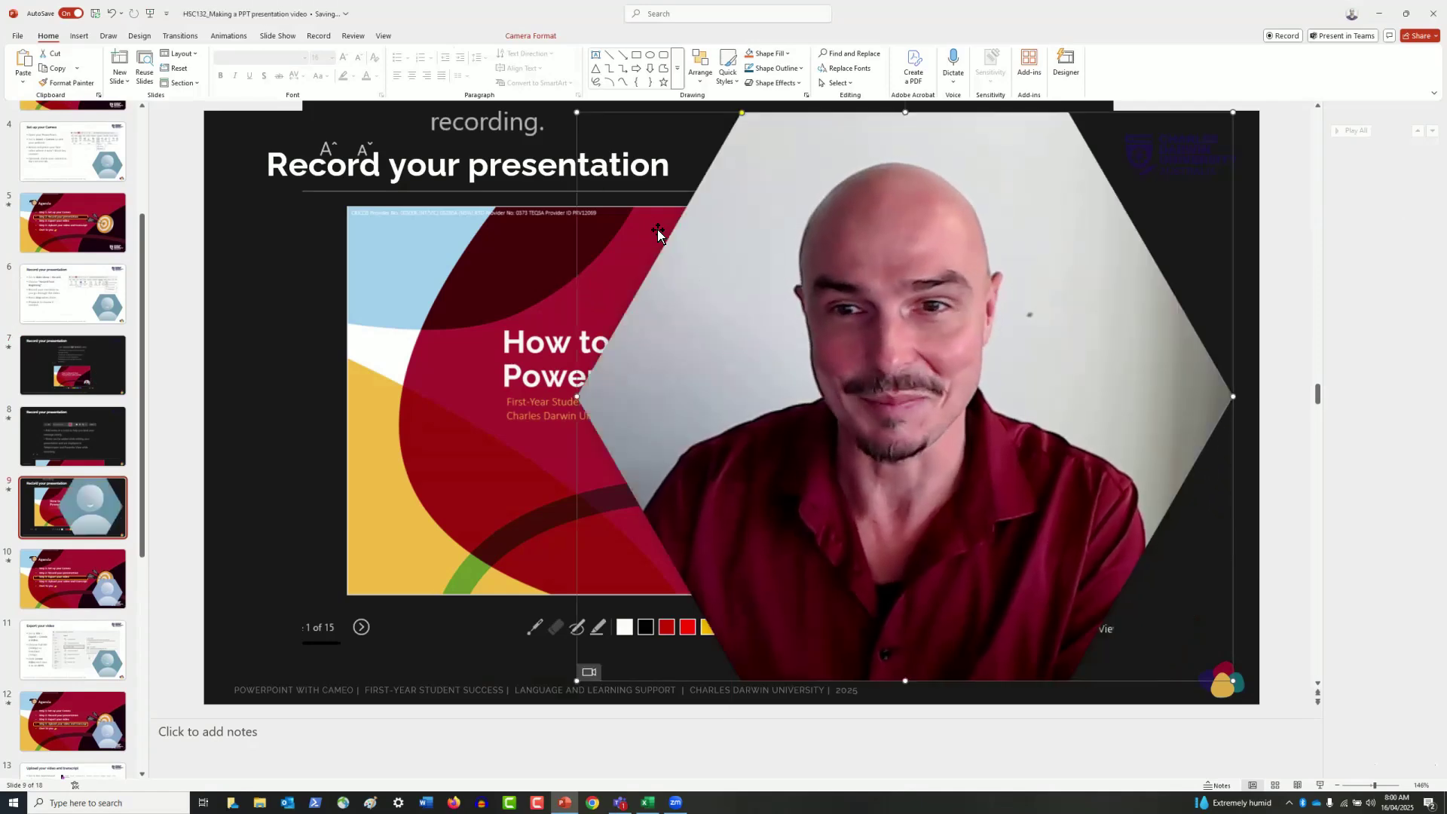
pyautogui.press('Delete')
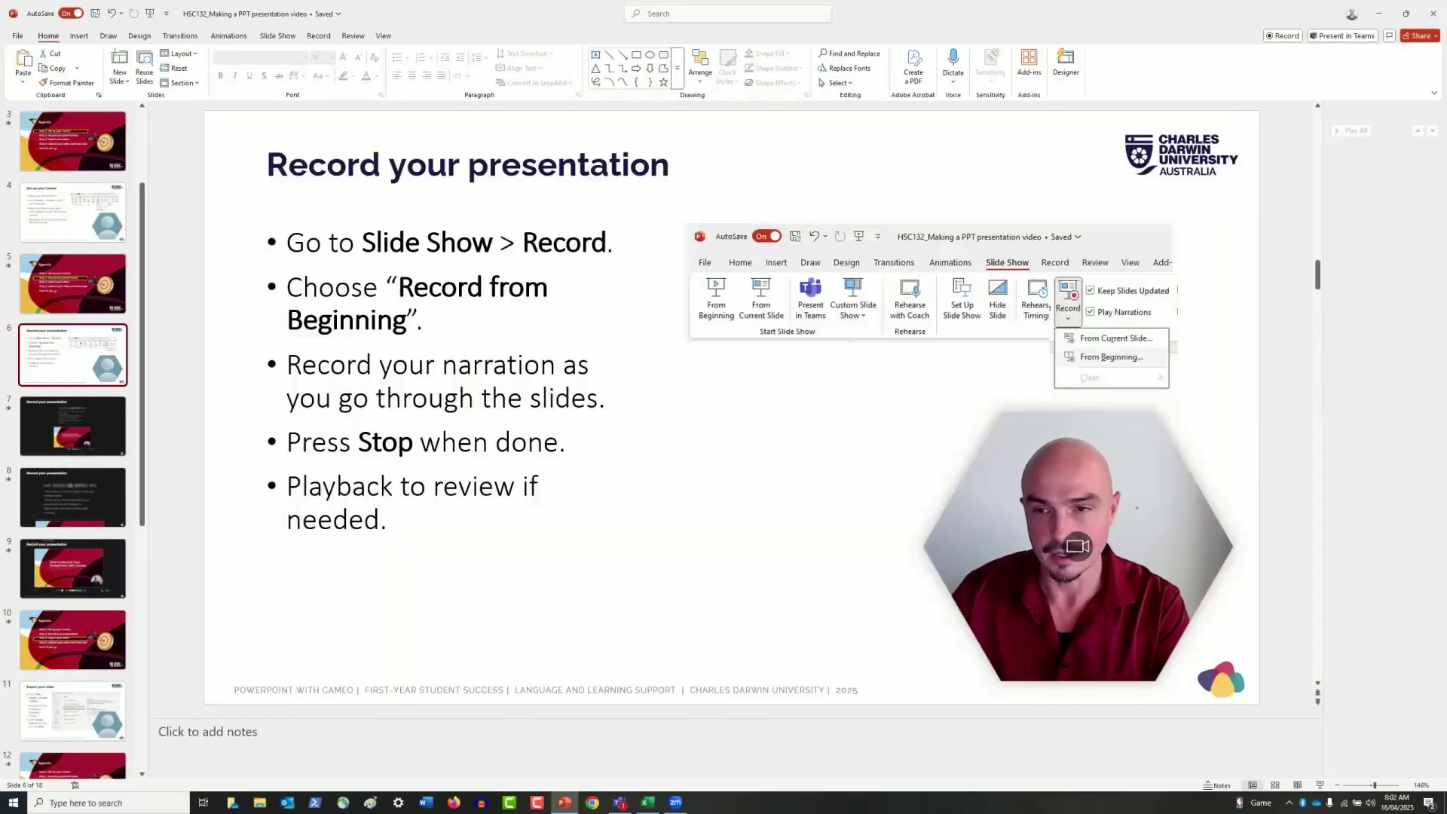
# Go to slide 11, 'Export your video', from the thumbnail pane.
pyautogui.click(121, 263)
pyautogui.click(107, 220)
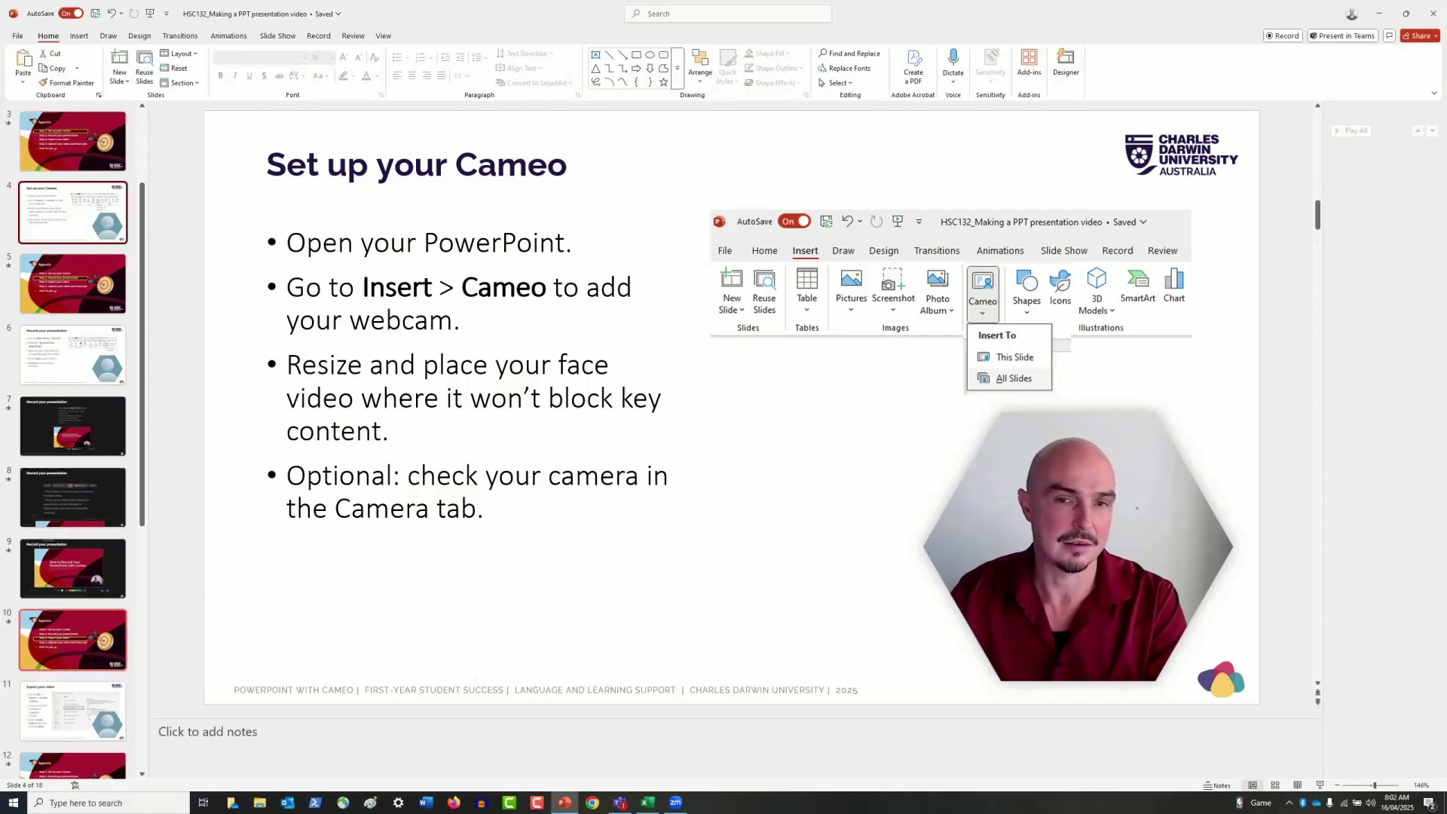
pyautogui.scroll(-3, 84, 528)
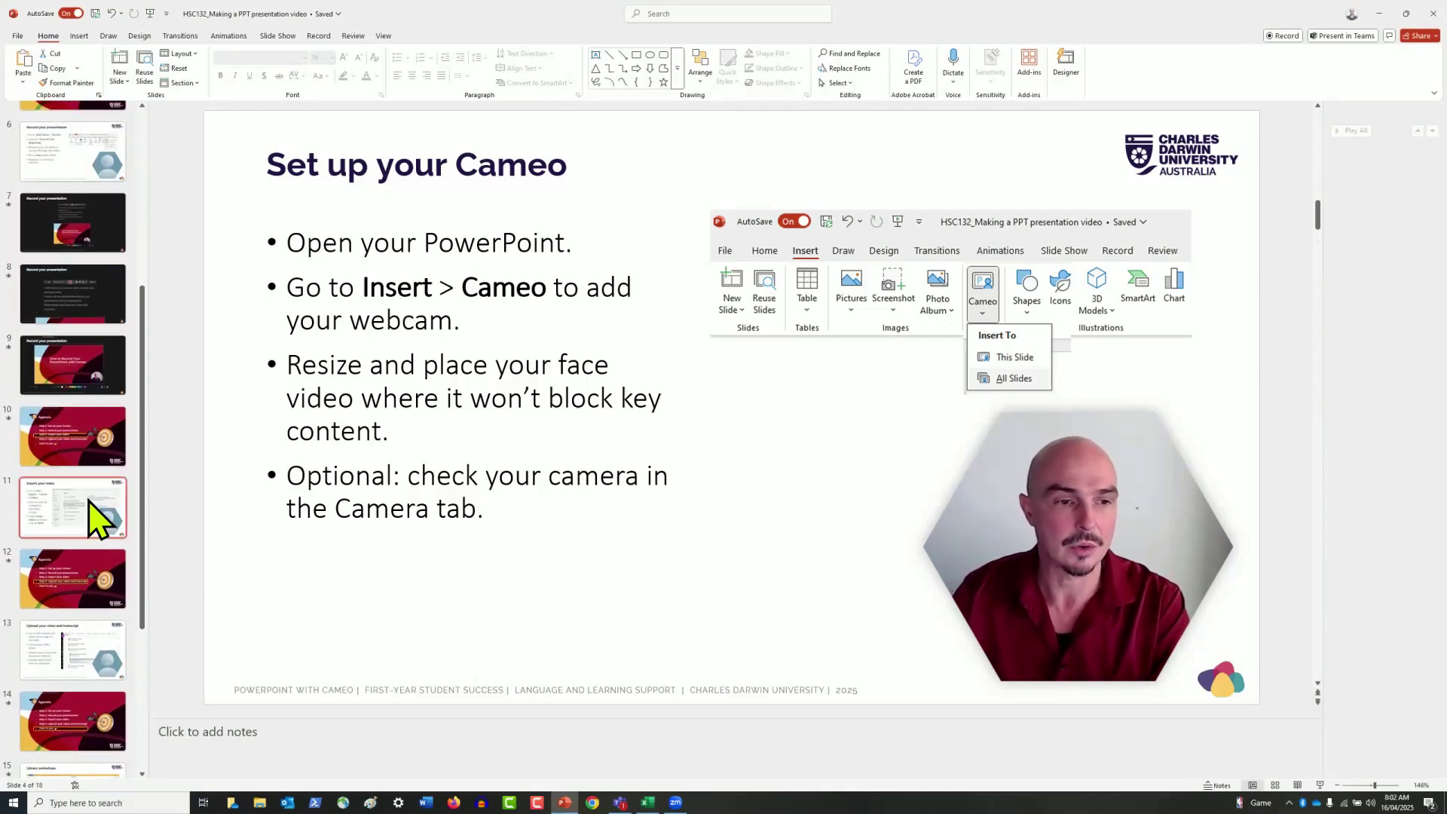
pyautogui.click(92, 518)
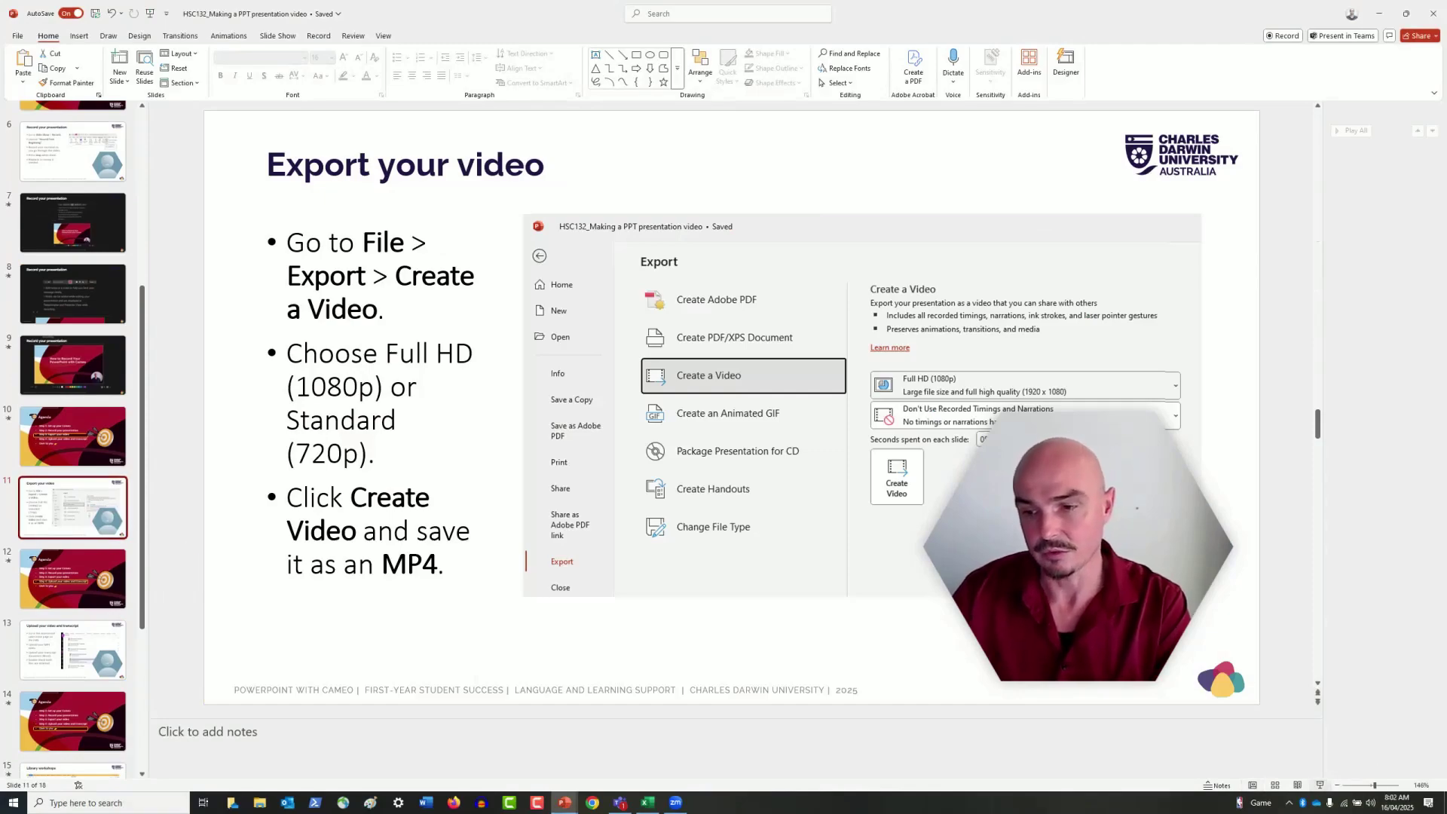
# Start the slide show from slide 11 with Shift+F5 and advance through the slides.
pyautogui.hotkey('shift', 'F5')
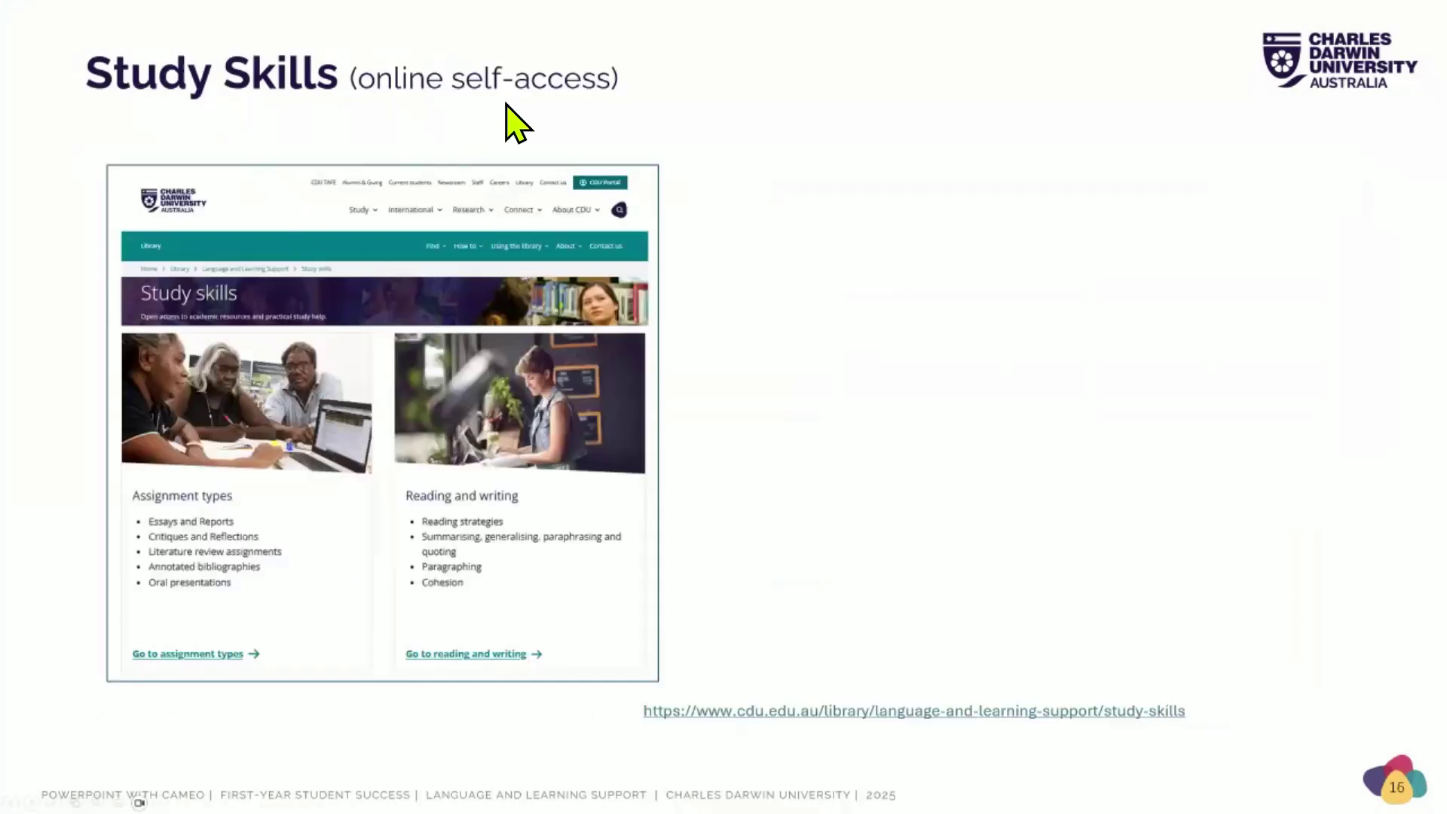
# Advance to reveal the essay-structure and annotated-essay images on the Study Skills slide.
pyautogui.press('Right')
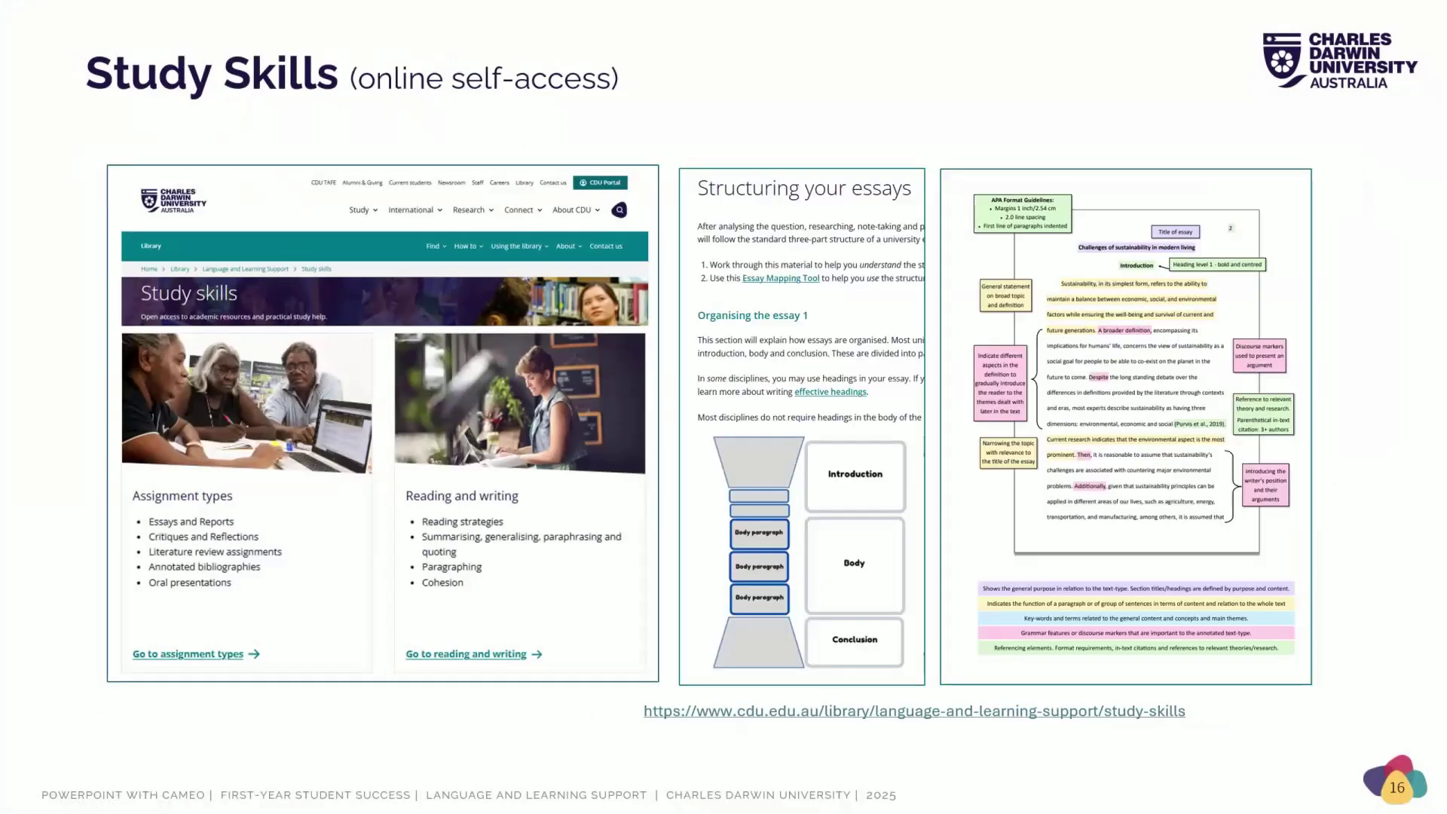